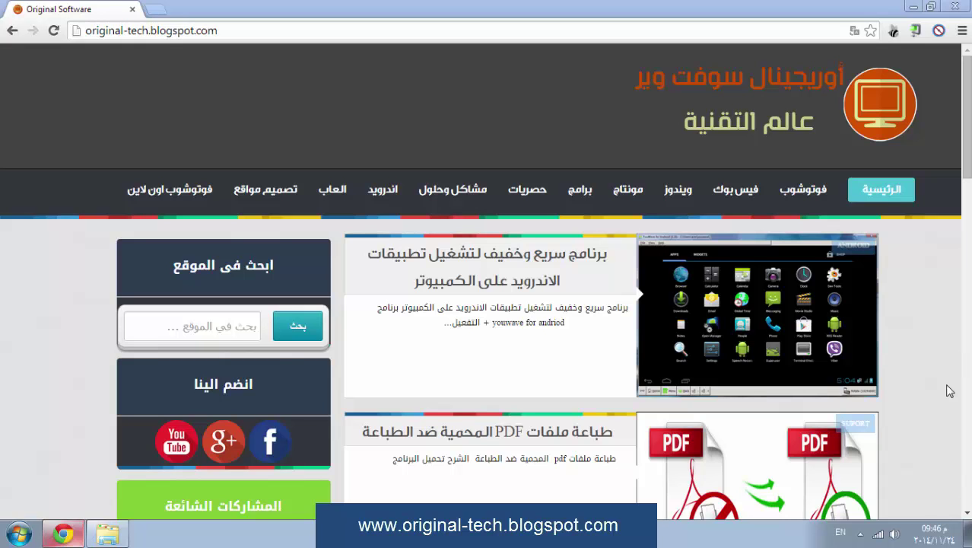
Minimize the browser, open Windows Media Player and show its burn list
left_click(918, 5)
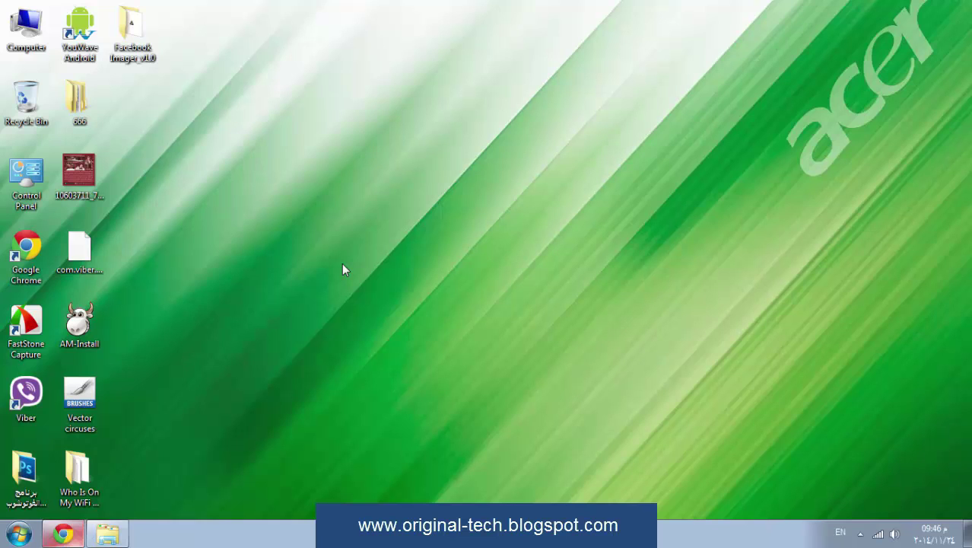
left_click(18, 534)
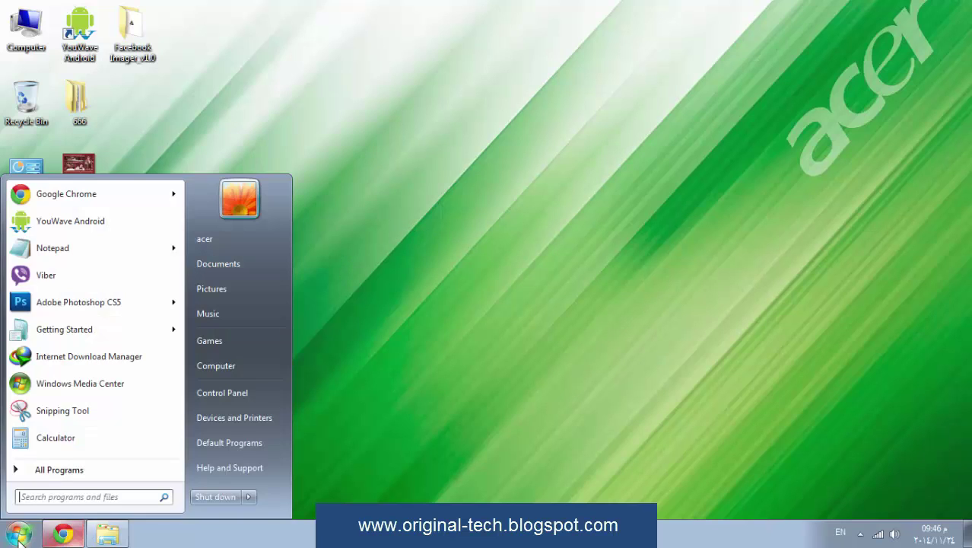
left_click(84, 473)
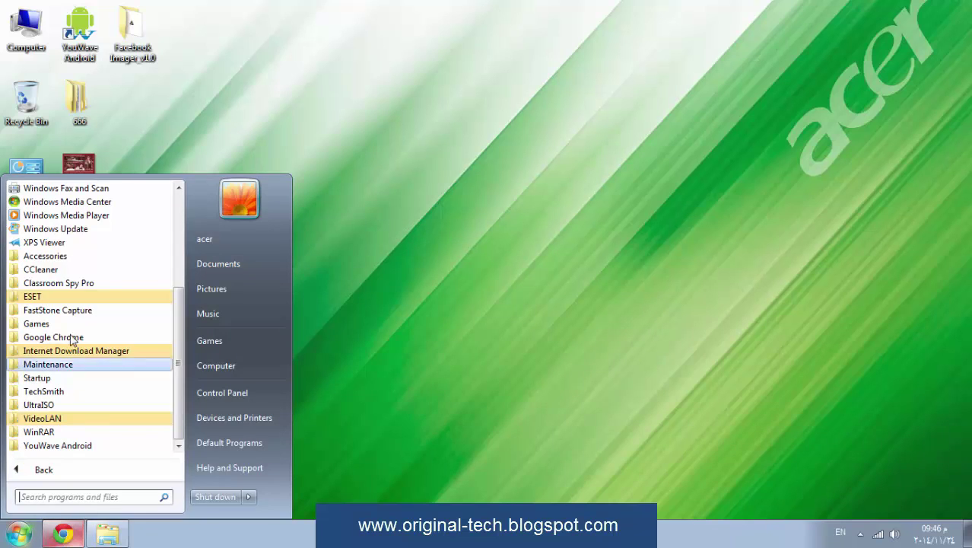
left_click(66, 215)
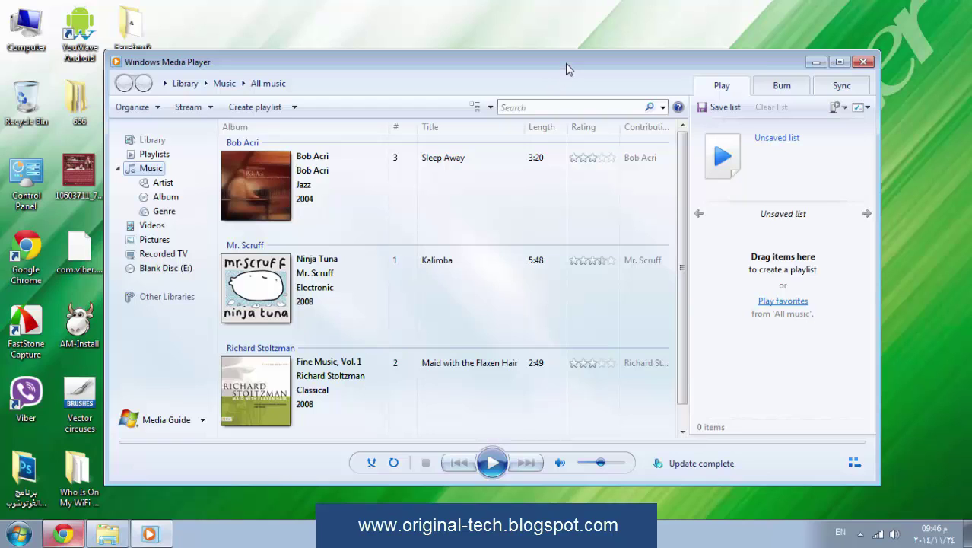
left_click(776, 86)
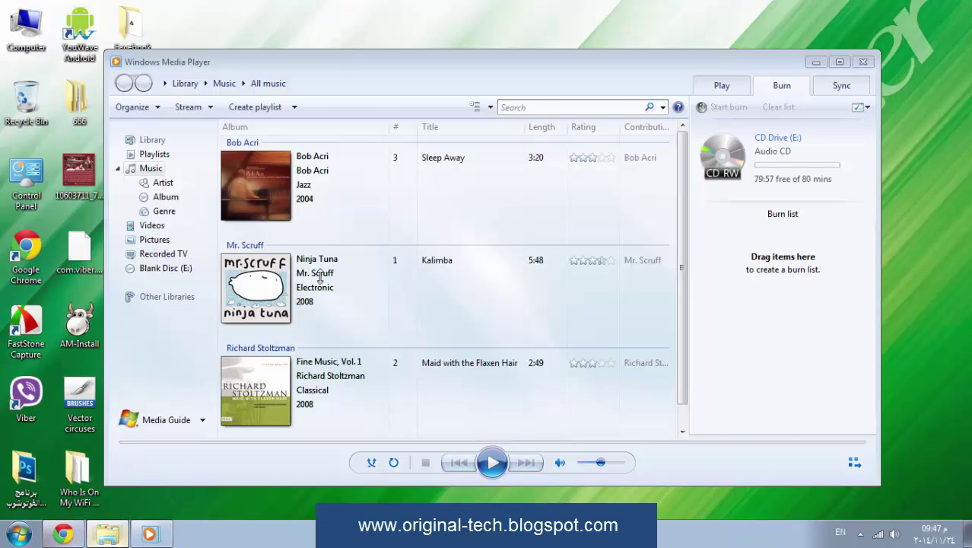
Bring the 180 درجة music folder beside the burn list and add the song نرجع تانى to the list
key("alt+Tab")
left_click_drag(516, 48, 371, 63)
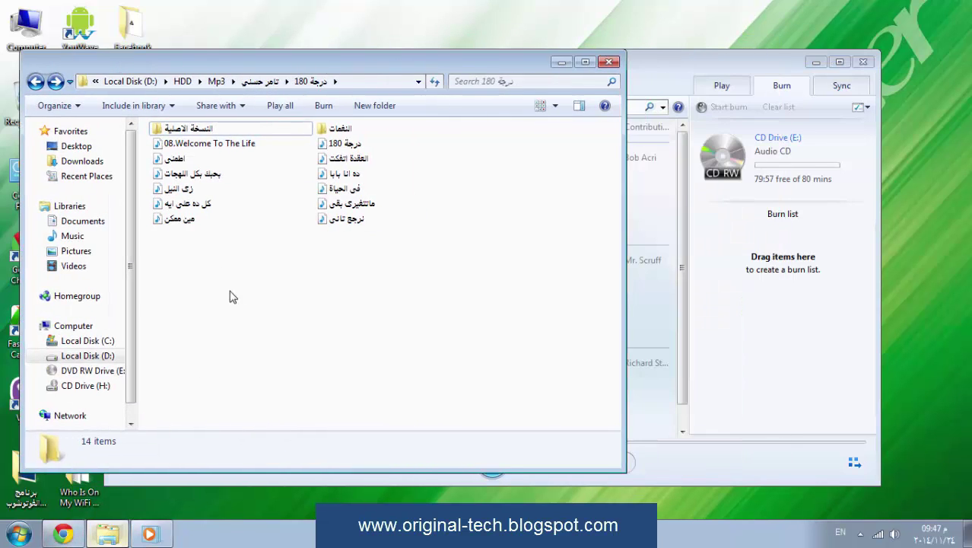
left_click_drag(478, 297, 152, 171)
left_click(362, 274)
left_click(346, 219)
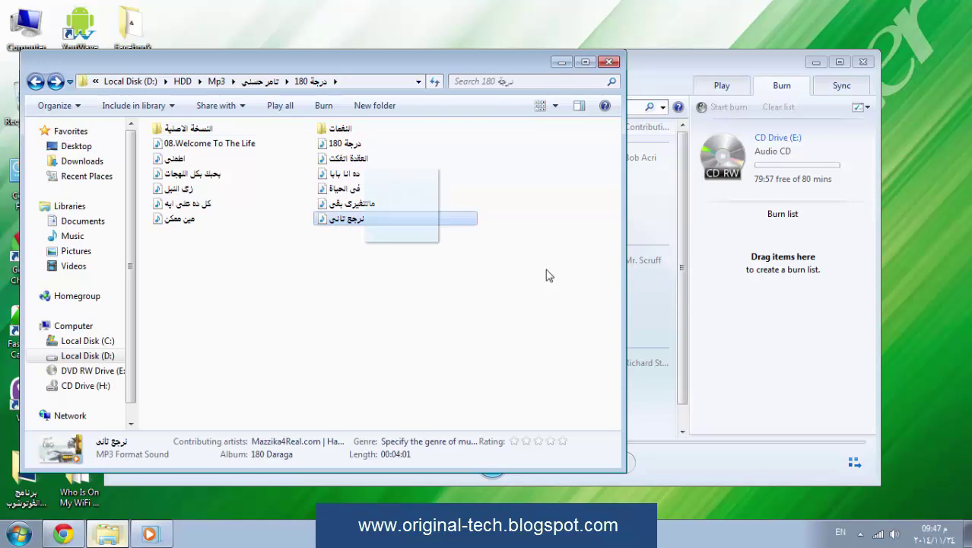
left_click_drag(550, 275, 734, 343)
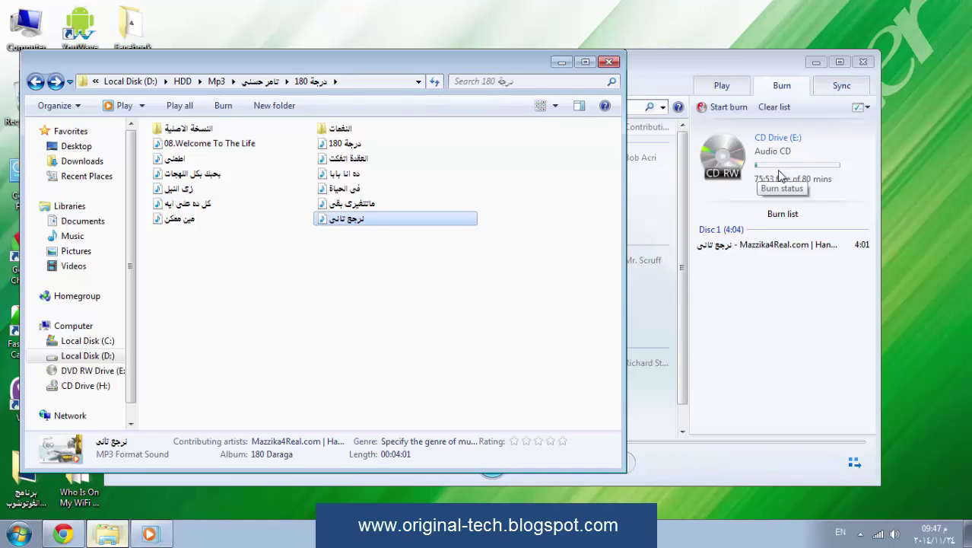
Add ماتتغيرى بقى, فى الحياة and the six songs from 08.Welcome To The Life through مين ممكن to the burn list
mouse_move(351, 203)
left_mouse_down()
mouse_move(807, 343)
mouse_move(792, 341)
left_mouse_up()
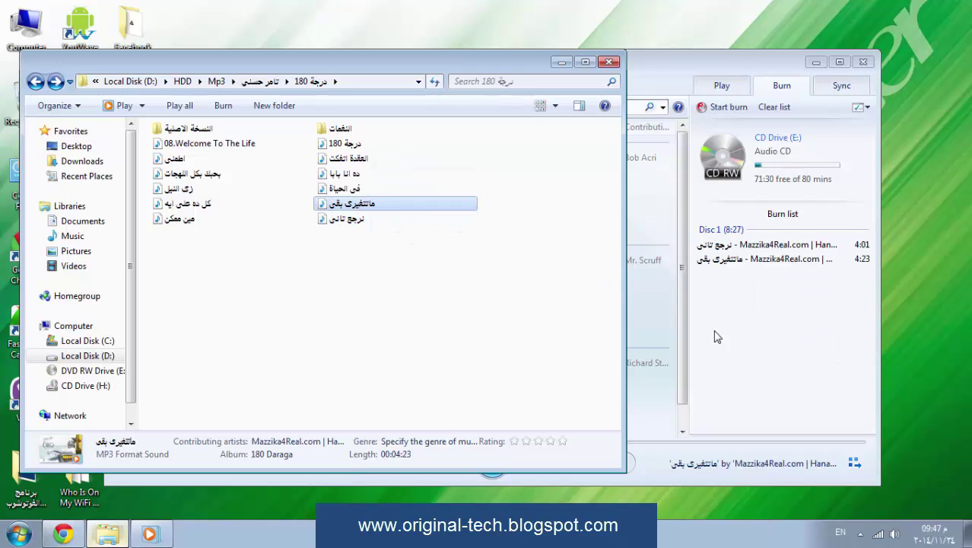
left_click_drag(342, 189, 734, 304)
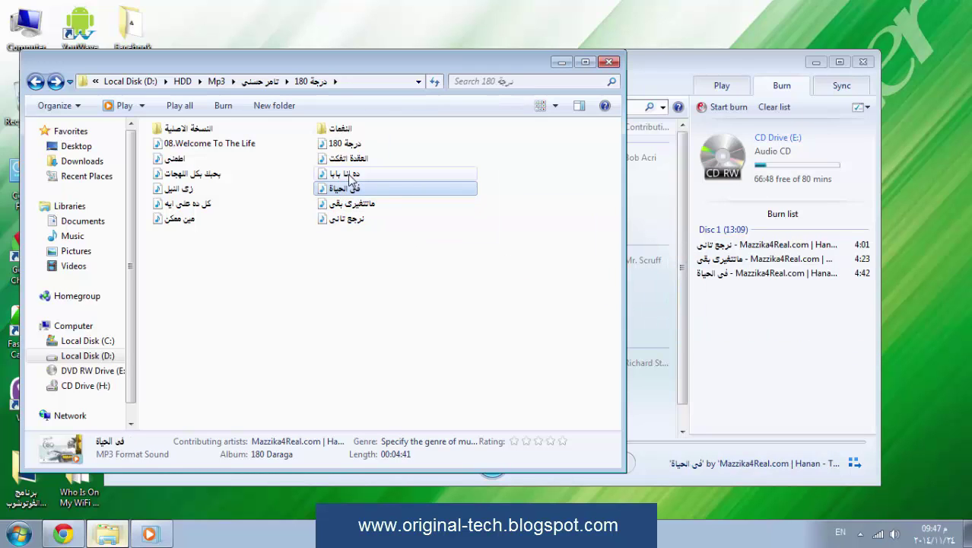
mouse_move(222, 261)
left_mouse_down()
mouse_move(175, 158)
mouse_move(197, 156)
mouse_move(199, 143)
mouse_move(770, 338)
mouse_move(776, 350)
left_mouse_up()
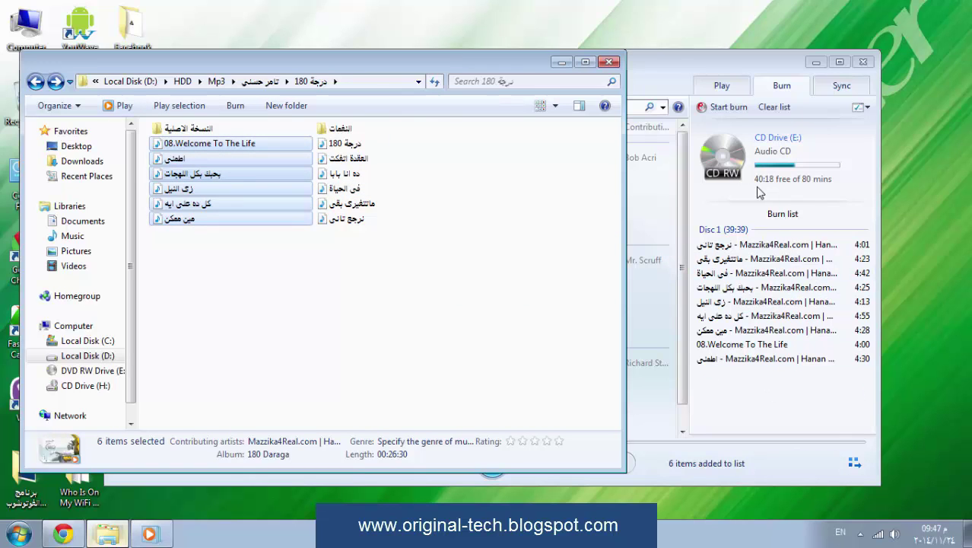
Add the songs 180 درجة, العقدة اتفكت and ده انا بابا to the burn list and close the music folder
left_click(339, 203)
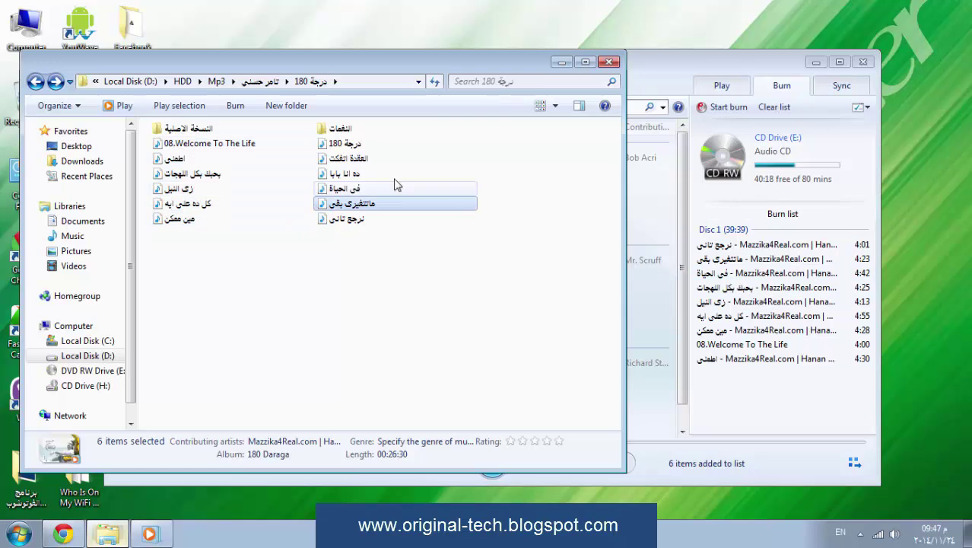
left_click(396, 143)
left_click_drag(299, 137, 347, 178)
left_click(321, 259)
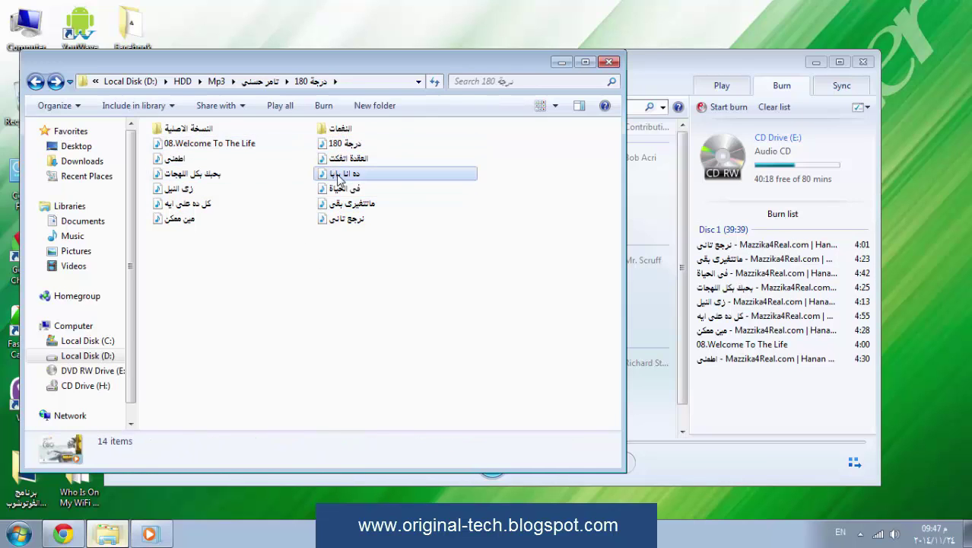
left_click(347, 174)
left_click(346, 158, "ctrl")
left_click(346, 143, "ctrl")
left_click_drag(347, 143, 742, 401)
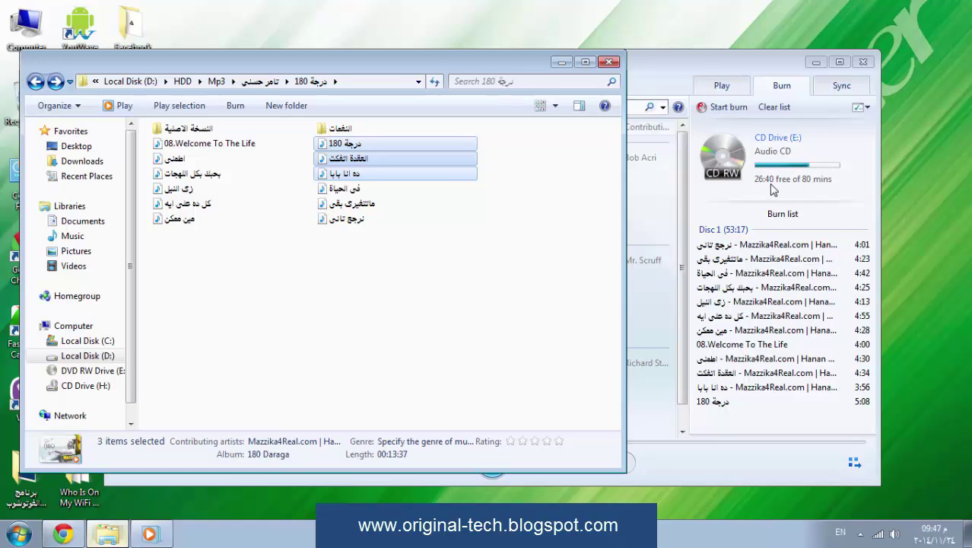
left_click(608, 63)
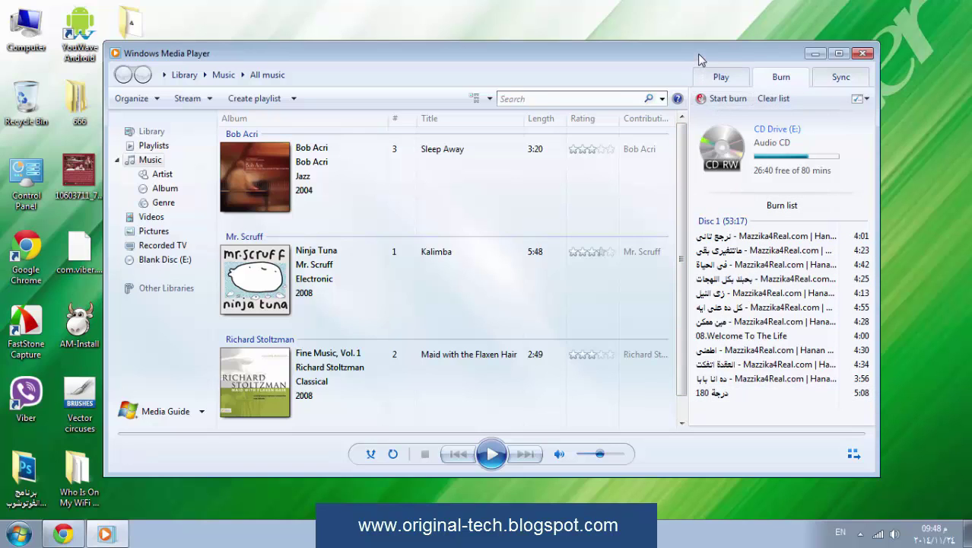
Check the burn options for the Audio CD disc type and start burning the list to CD Drive (E:)
left_click_drag(702, 47, 704, 36)
left_click(783, 68)
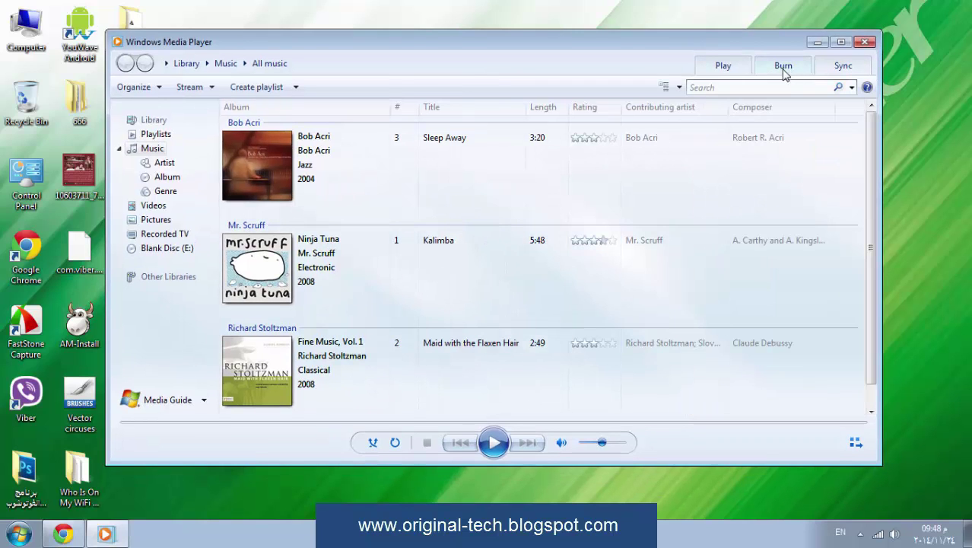
left_click(785, 70)
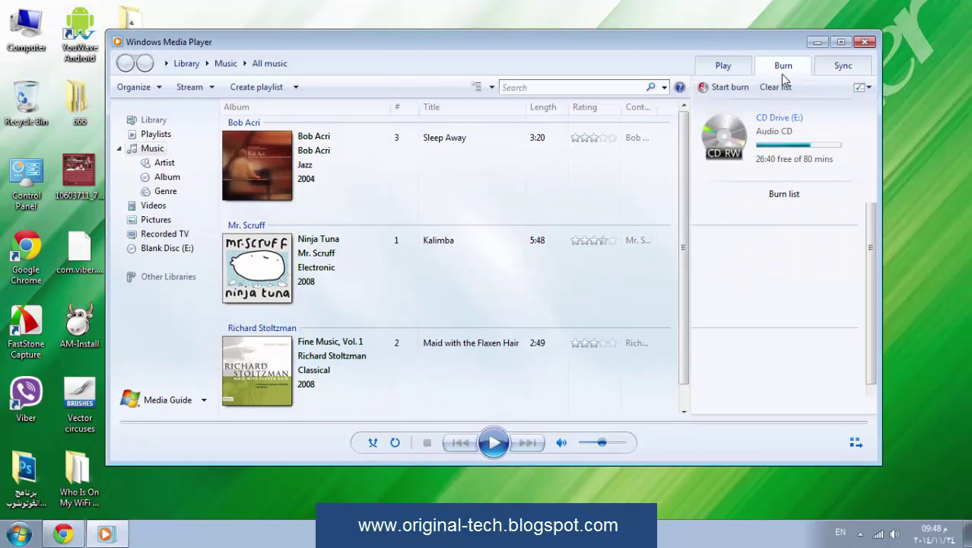
left_click(868, 89)
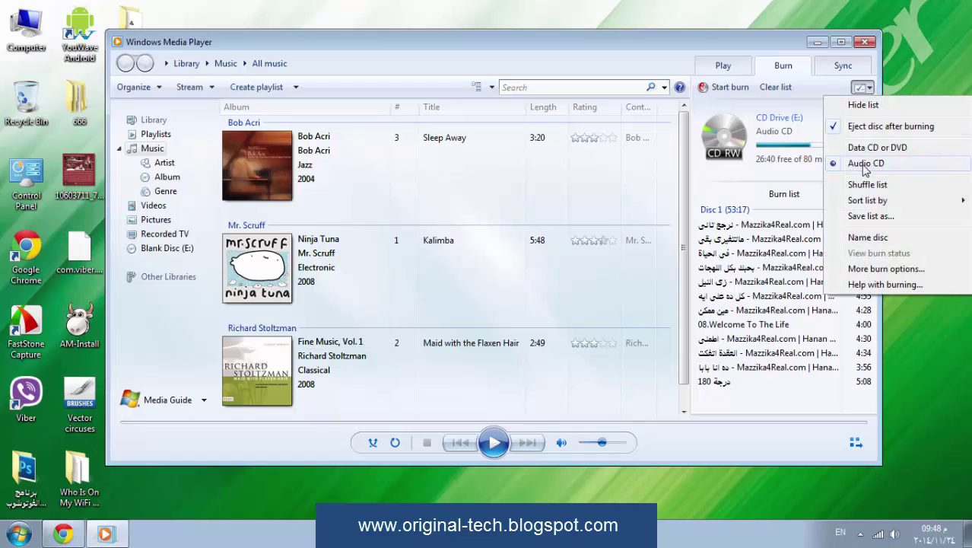
left_click(942, 58)
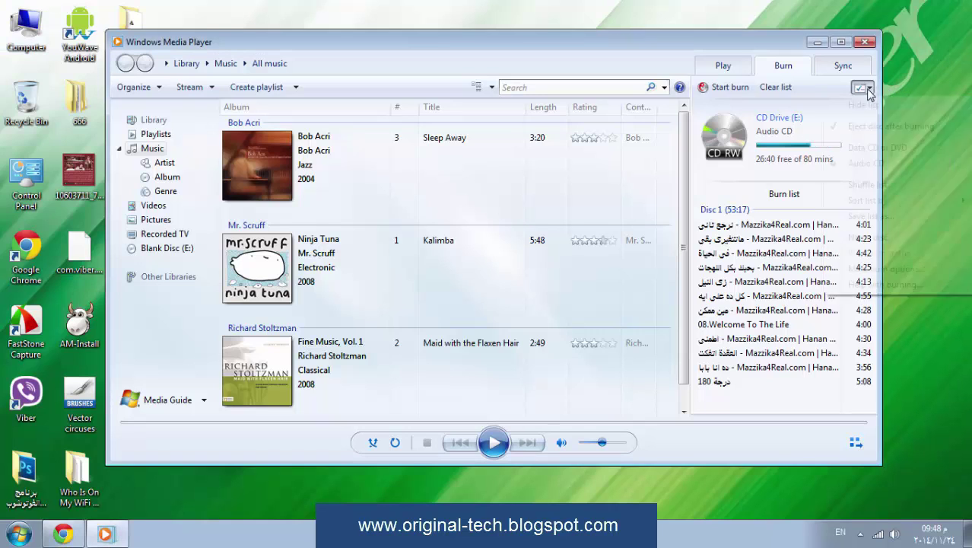
left_click(869, 89)
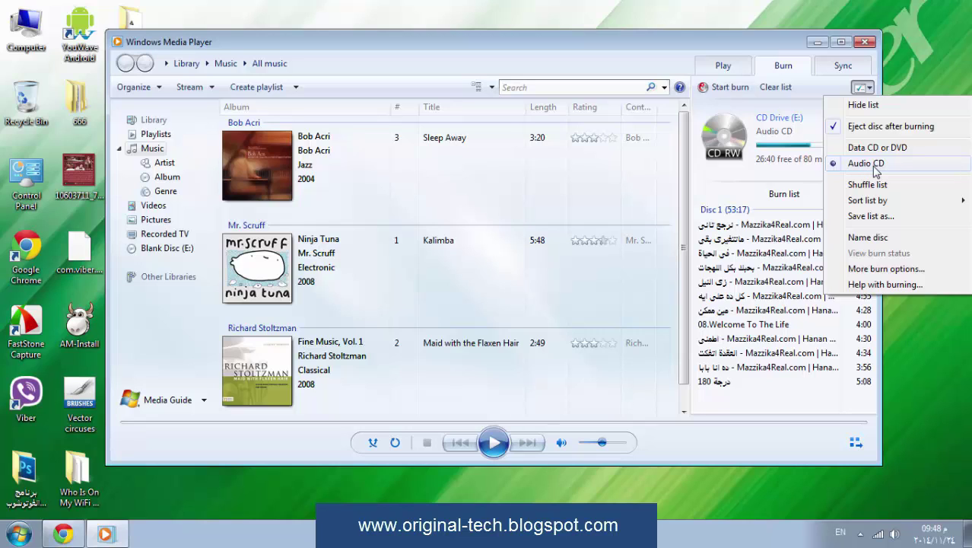
left_click(869, 90)
left_click_drag(738, 51, 736, 47)
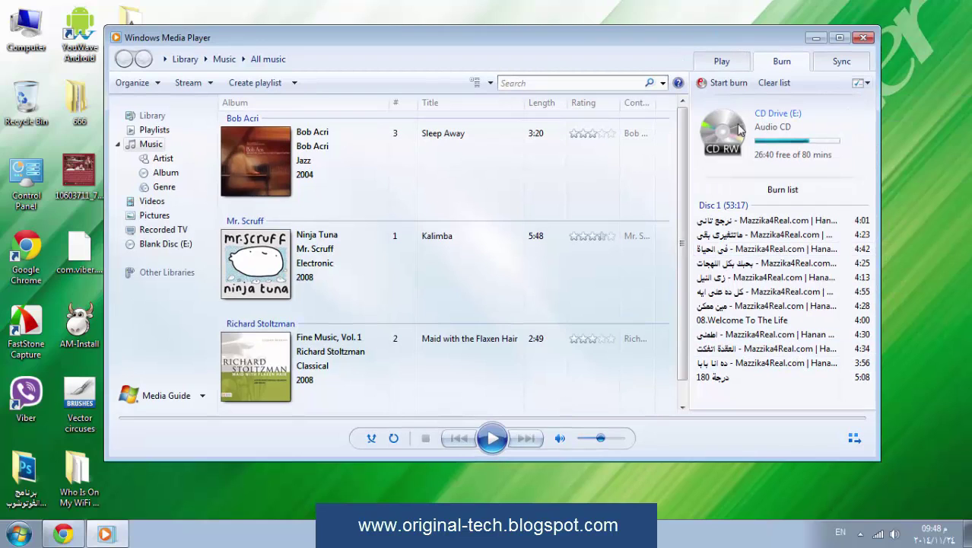
left_click(730, 85)
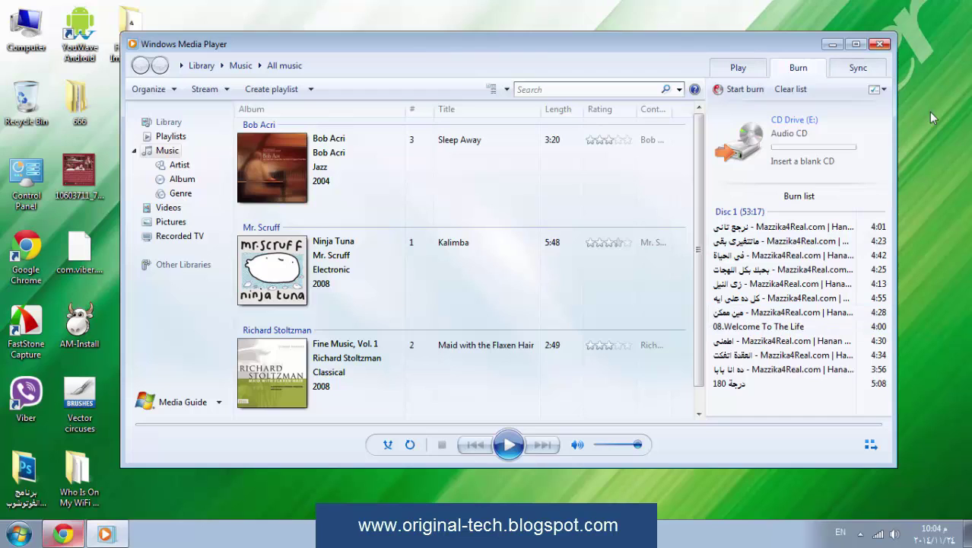
Close the media library, play the burned audio CD with Windows Media Player, and move and enlarge the playback window
key("alt+F4")
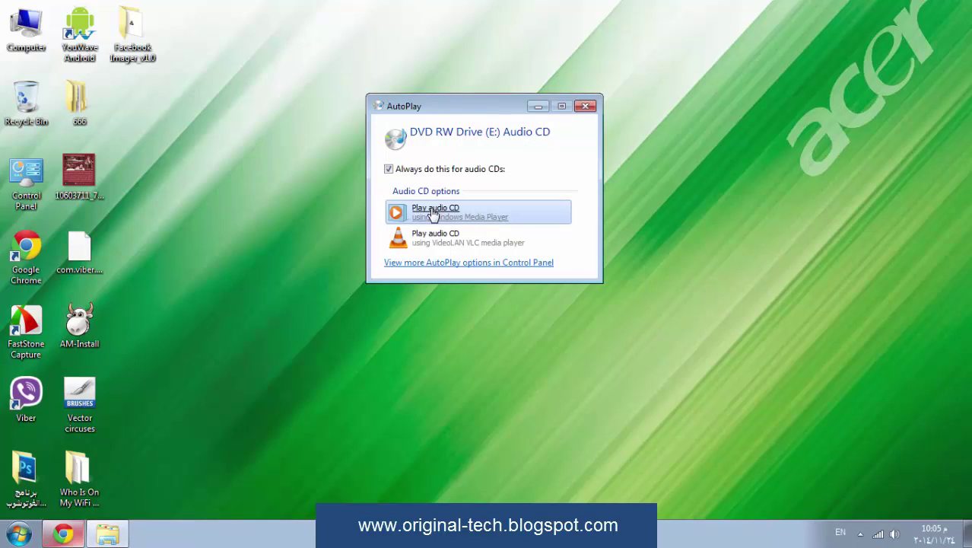
key("Escape")
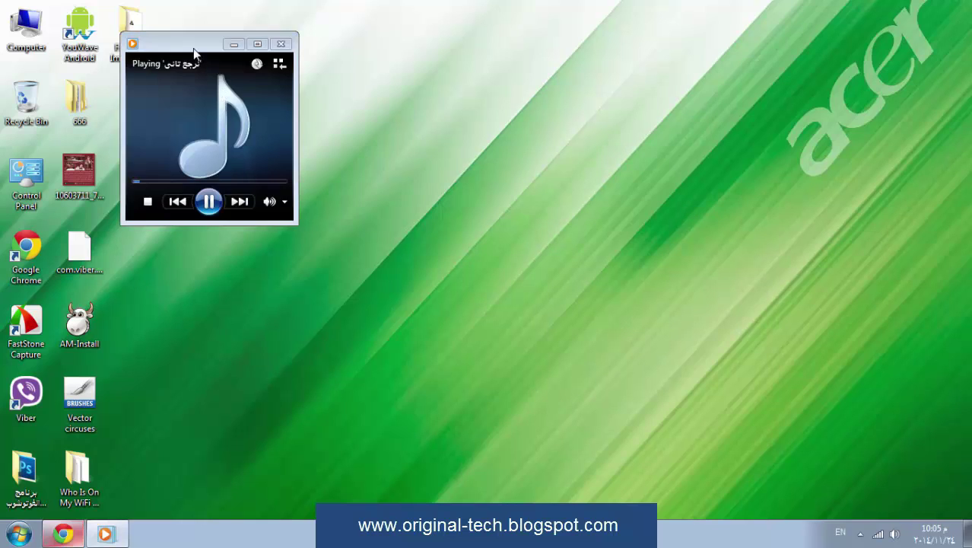
left_click_drag(194, 51, 375, 124)
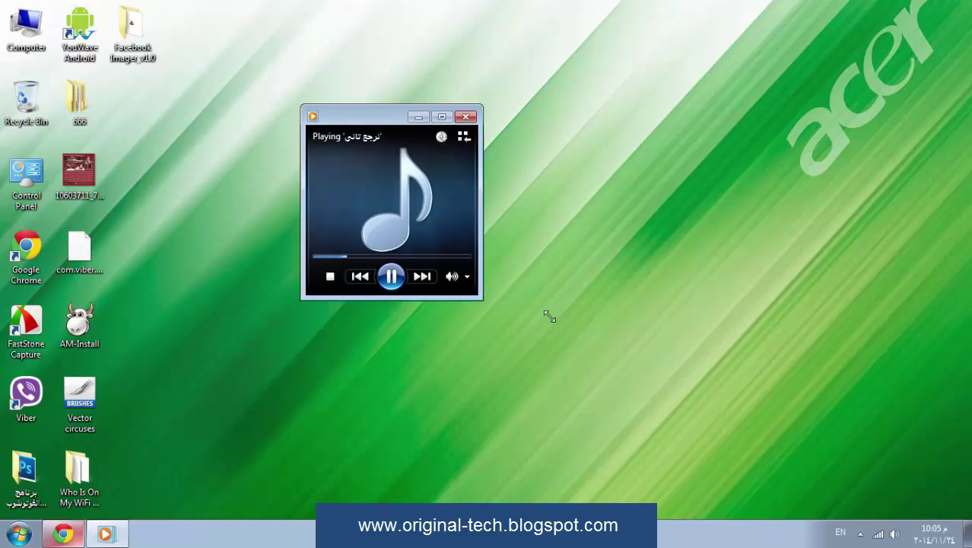
left_click_drag(478, 297, 720, 350)
left_click_drag(524, 122, 524, 135)
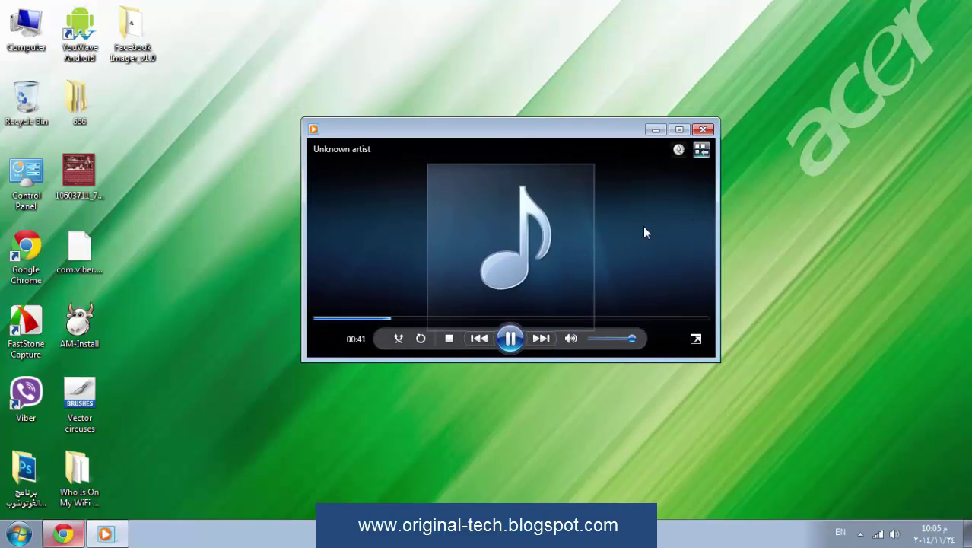
Test playback by skipping to about 03:58 of the first track, playing on into the second, then pausing and closing the player
left_click(511, 340)
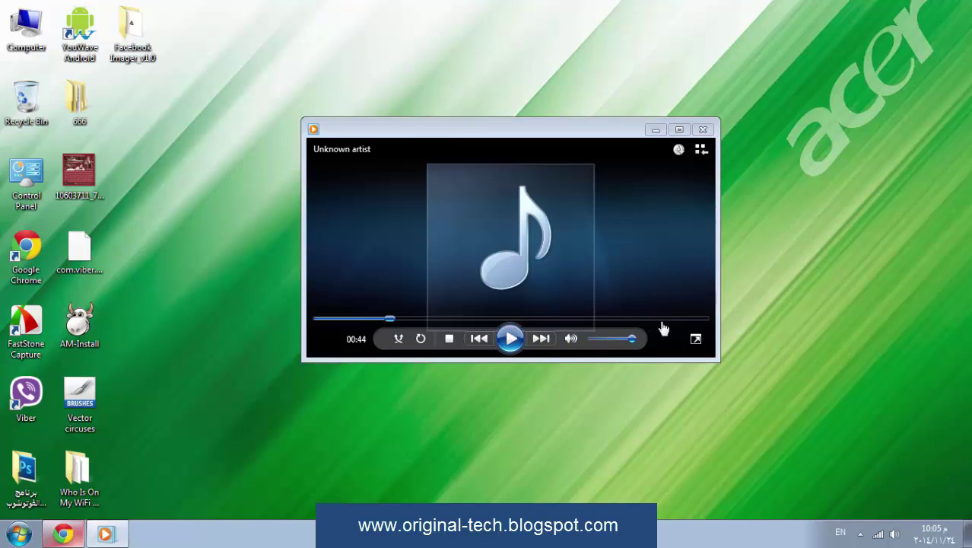
left_click(696, 322)
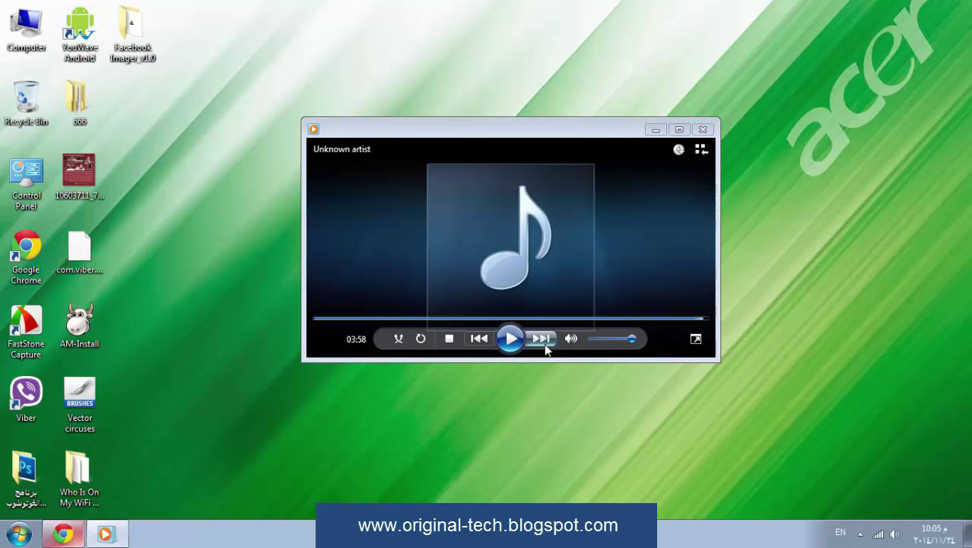
left_click(509, 339)
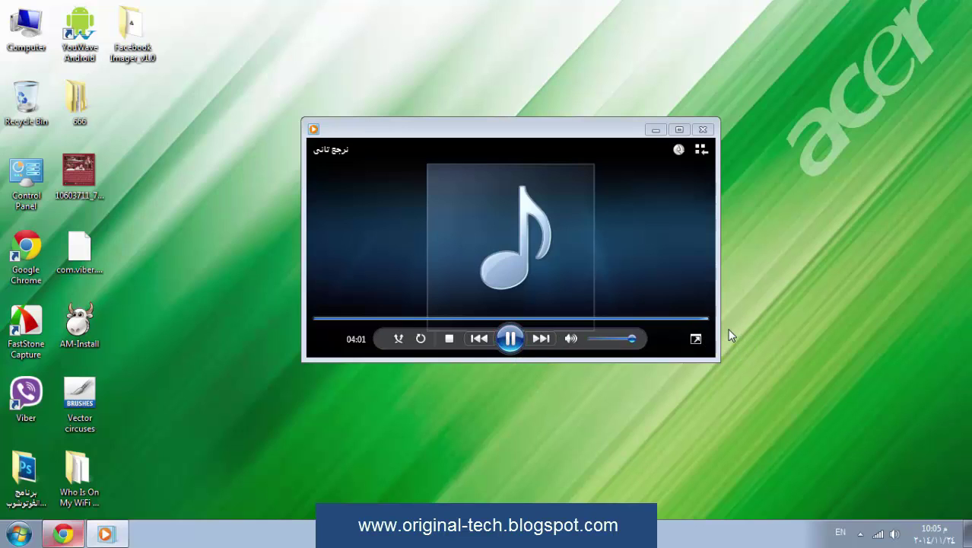
left_click(509, 339)
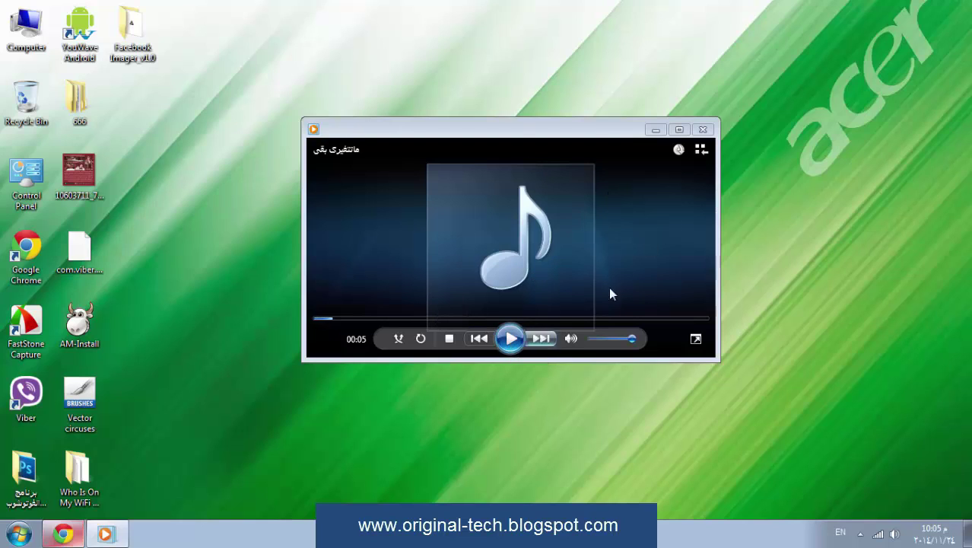
left_click(704, 131)
Open the contents of the audio CD in DVD RW Drive (E:) from Computer
double_click(27, 36)
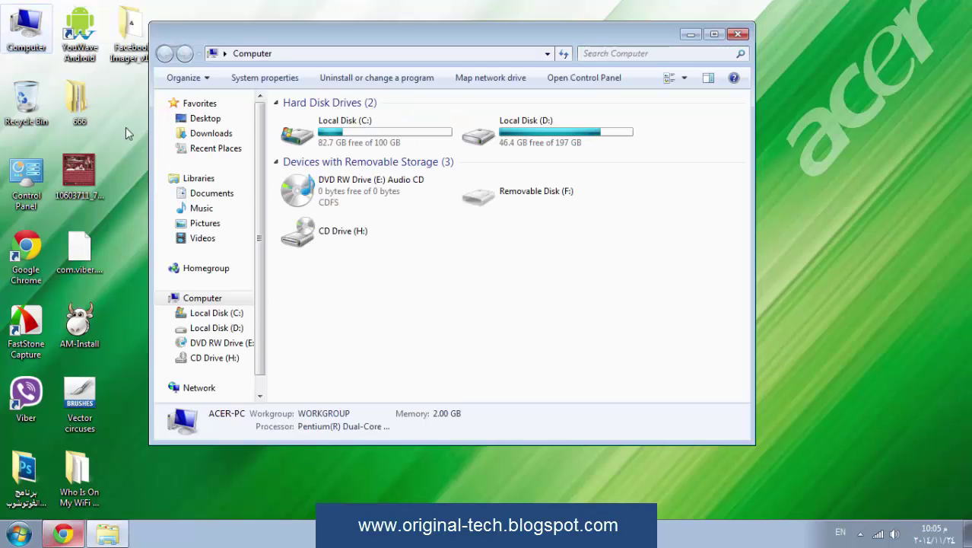
left_click(340, 196)
right_click(340, 196)
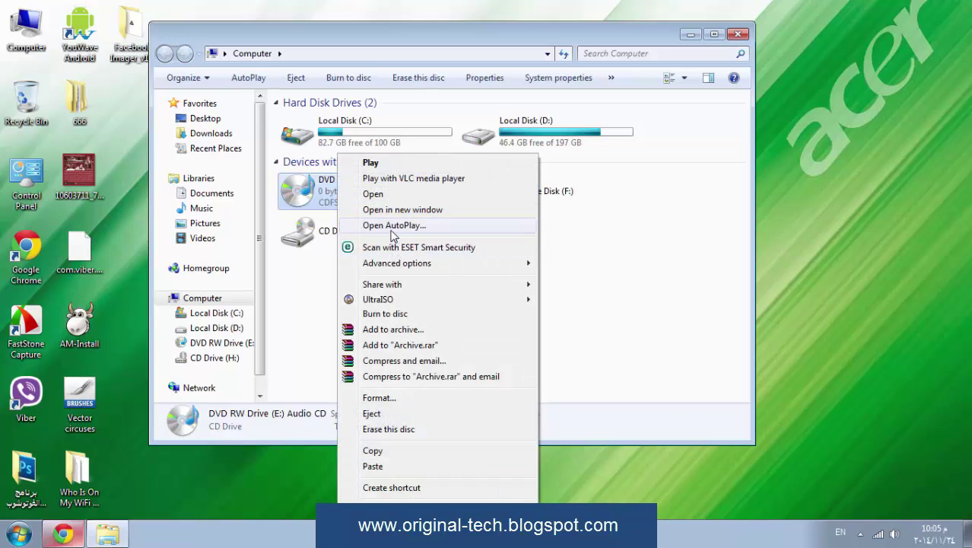
left_click(380, 194)
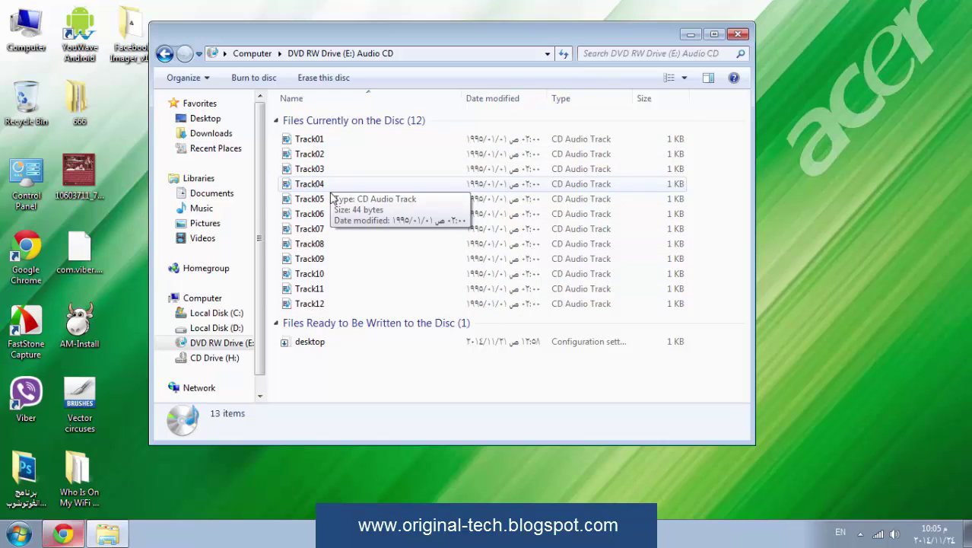
Copy Track11 from the audio CD and paste it onto the desktop
right_click(320, 289)
left_click(358, 233)
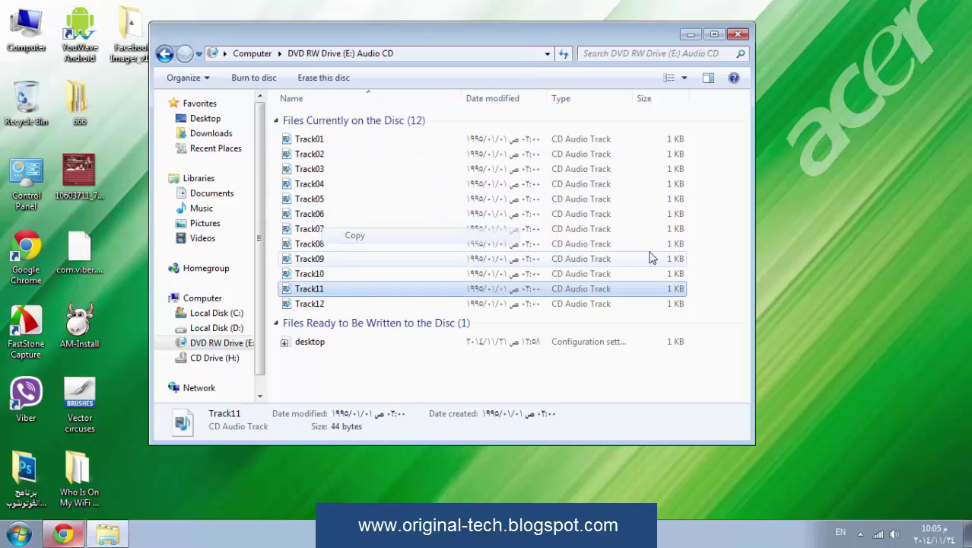
right_click(799, 210)
left_click(825, 270)
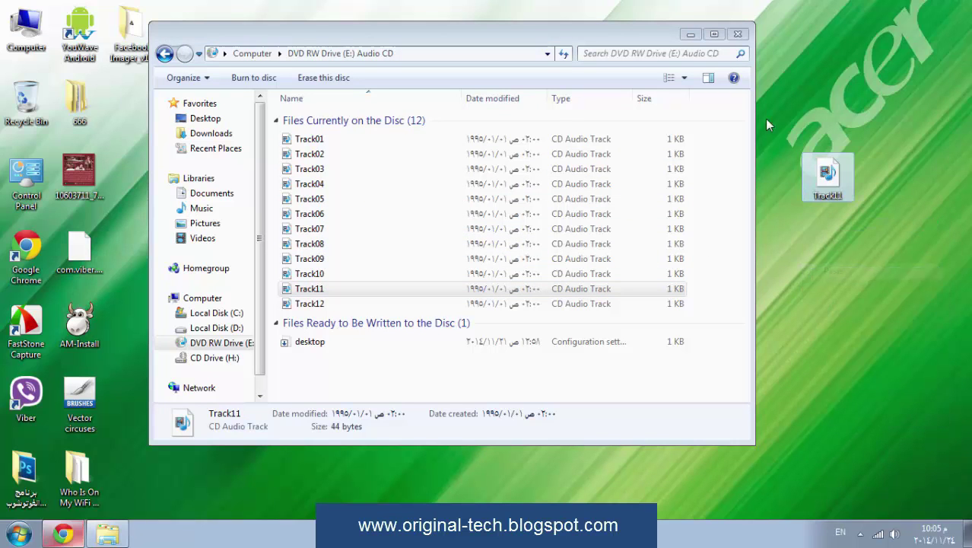
Close the audio CD folder and try to play the copied Track11 from the desktop in Windows Media Player, closing the player again
left_click(737, 34)
double_click(828, 173)
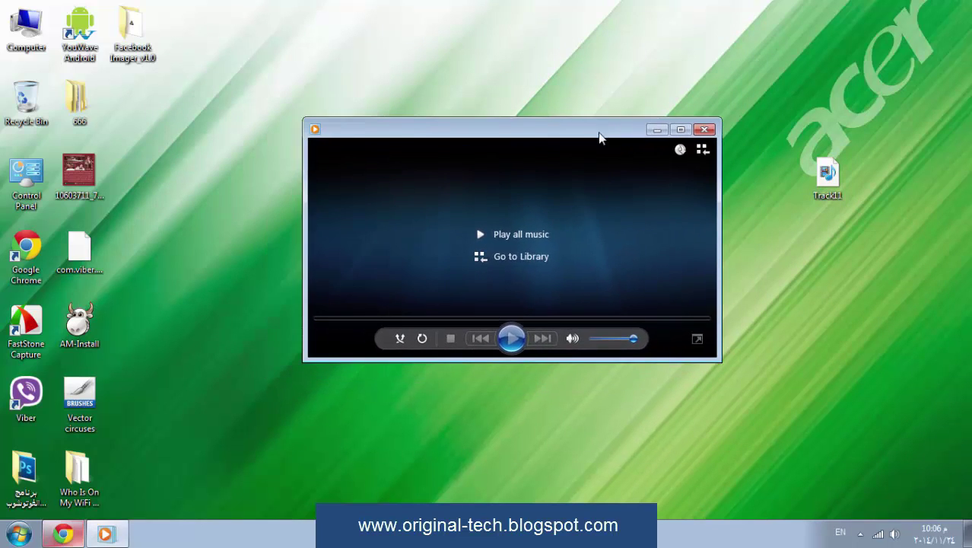
left_click(704, 131)
Move the copied Track11 icon across the desktop to an empty spot near the middle
left_click_drag(810, 191, 595, 191)
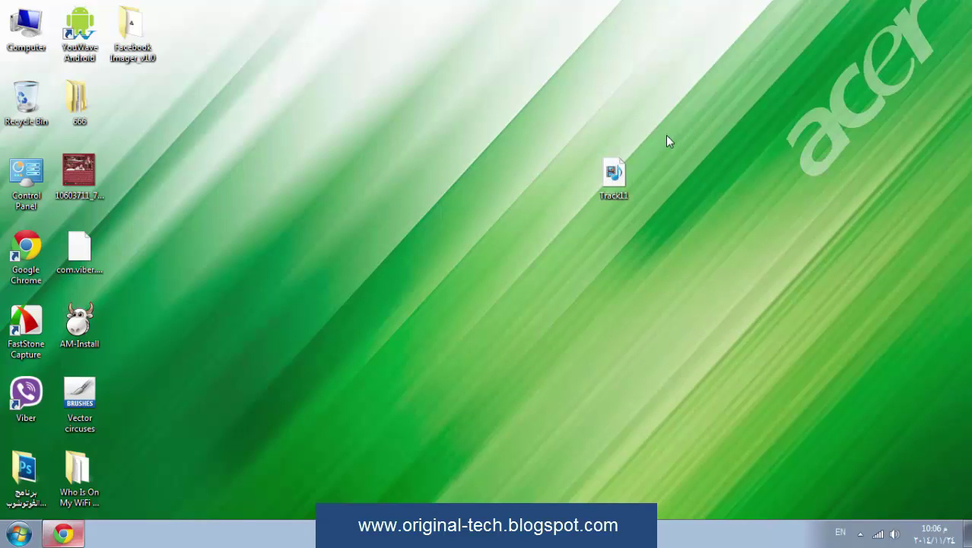
left_click_drag(666, 135, 587, 236)
left_click_drag(685, 128, 559, 257)
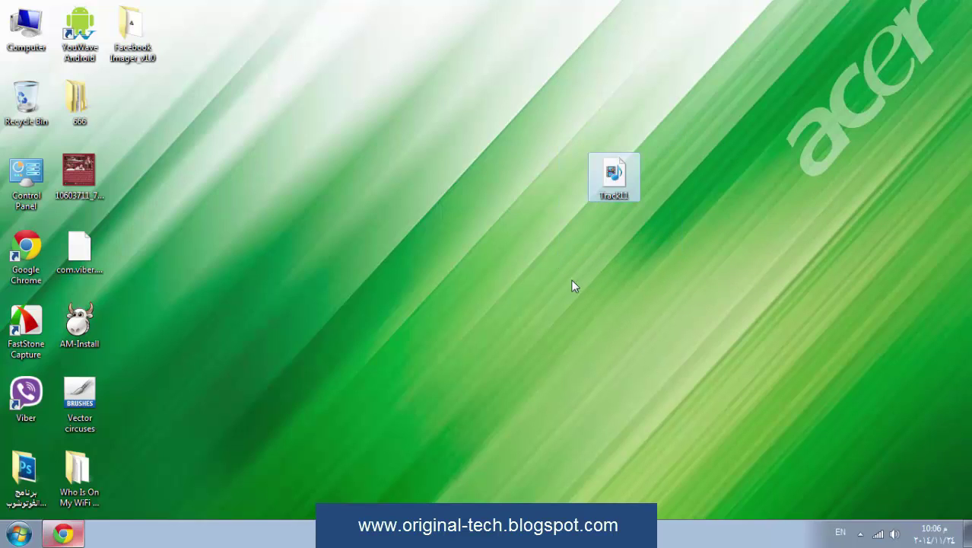
left_click(592, 284)
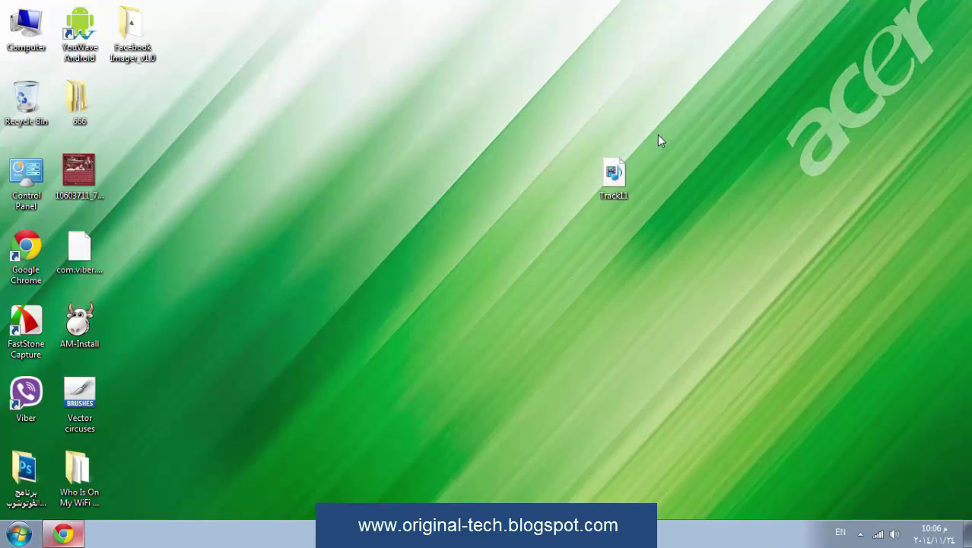
left_click_drag(660, 140, 578, 230)
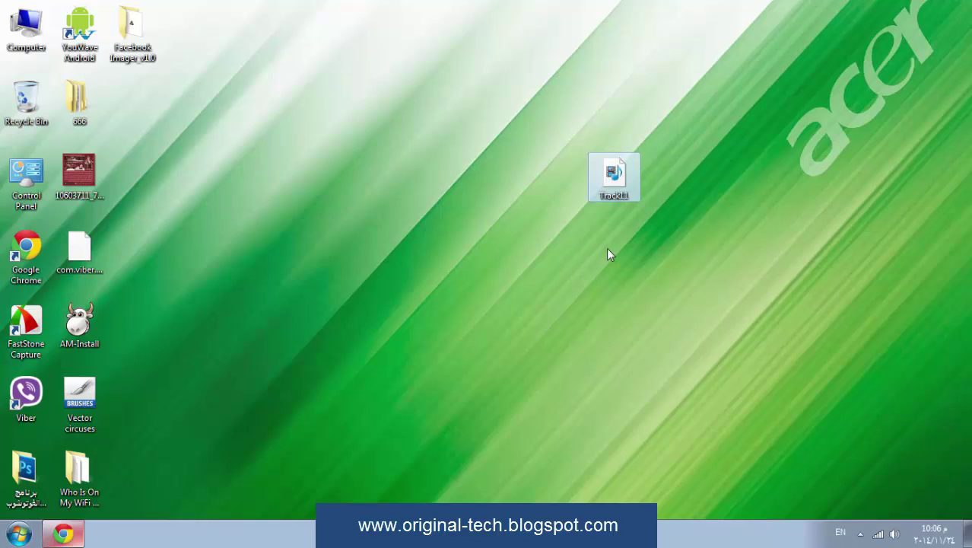
left_click(609, 254)
left_click_drag(672, 125, 584, 227)
left_click_drag(613, 179, 506, 178)
left_click_drag(564, 129, 459, 244)
left_click(506, 247)
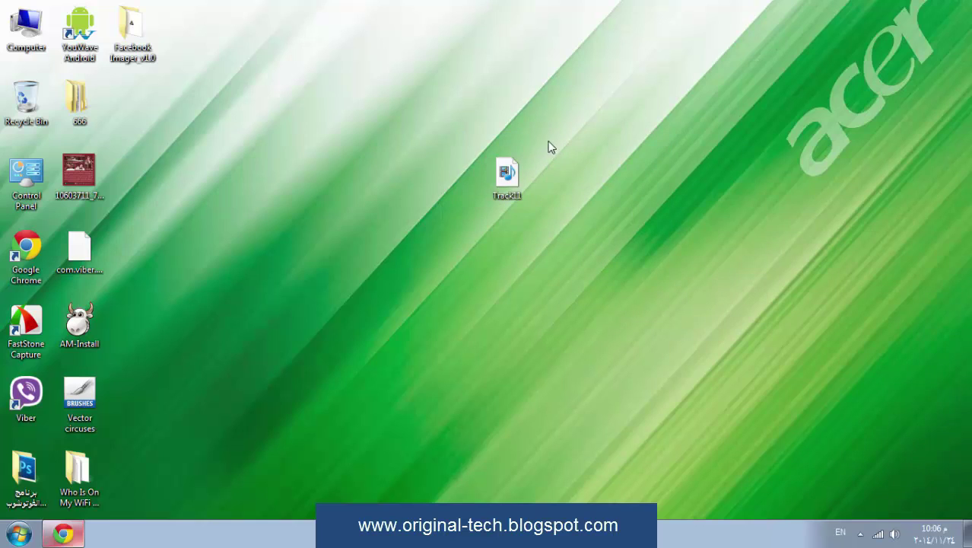
left_click_drag(548, 141, 548, 177)
left_click_drag(563, 139, 461, 222)
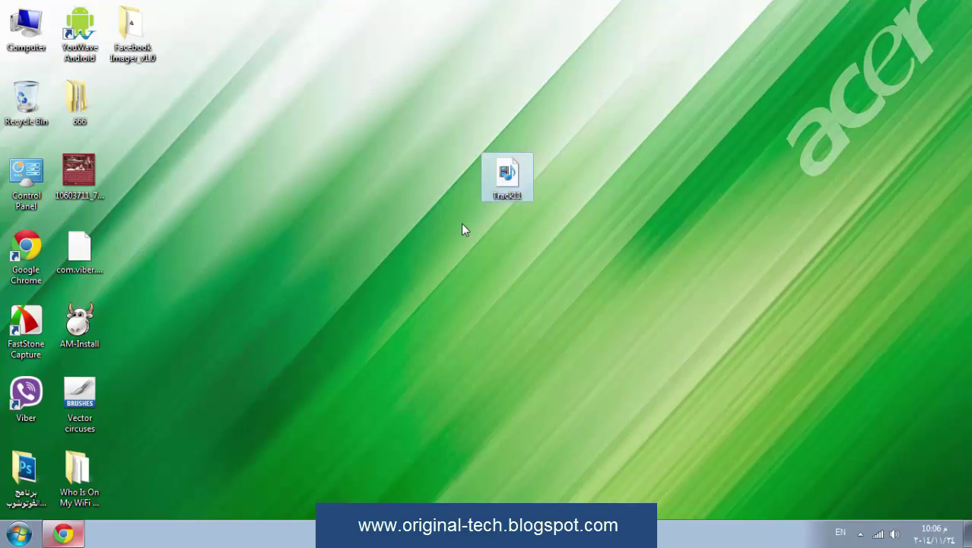
left_click(496, 260)
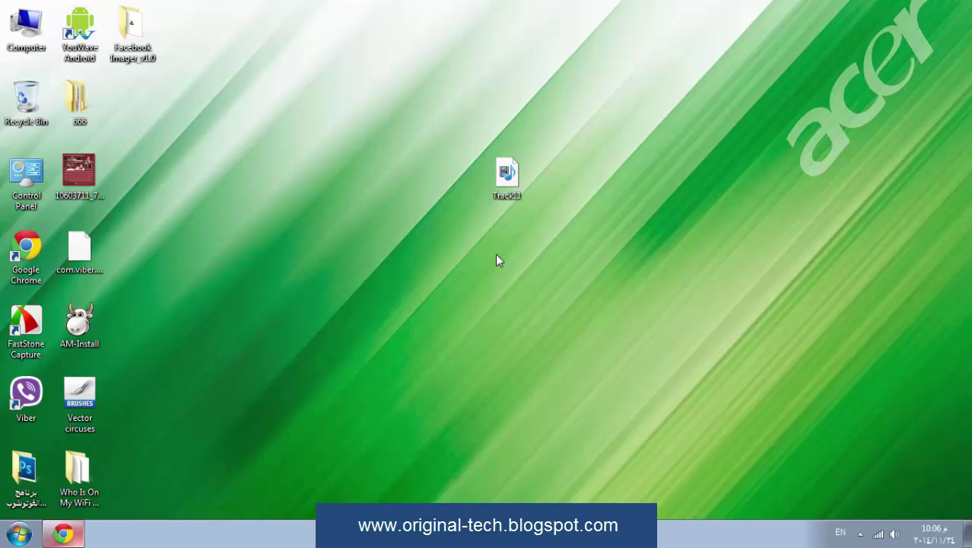
left_click_drag(471, 196, 451, 222)
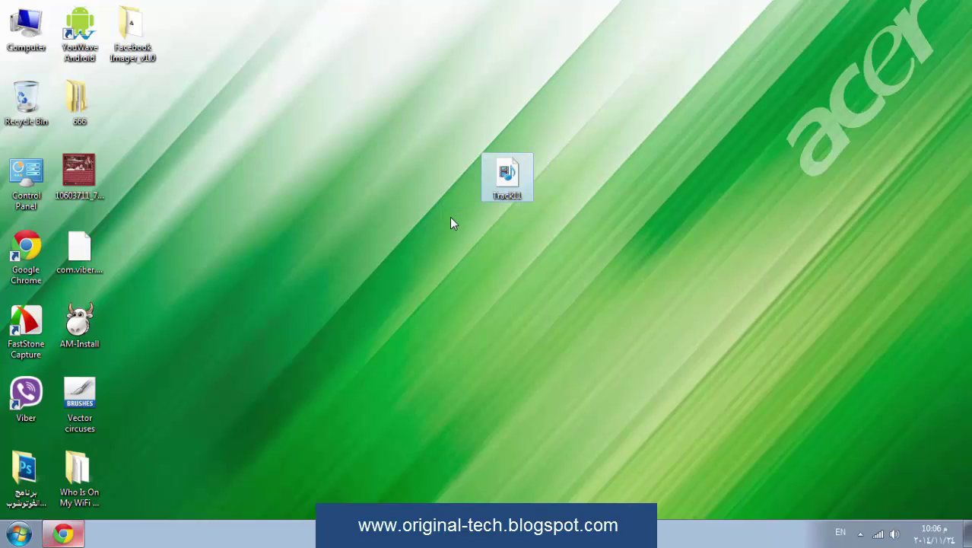